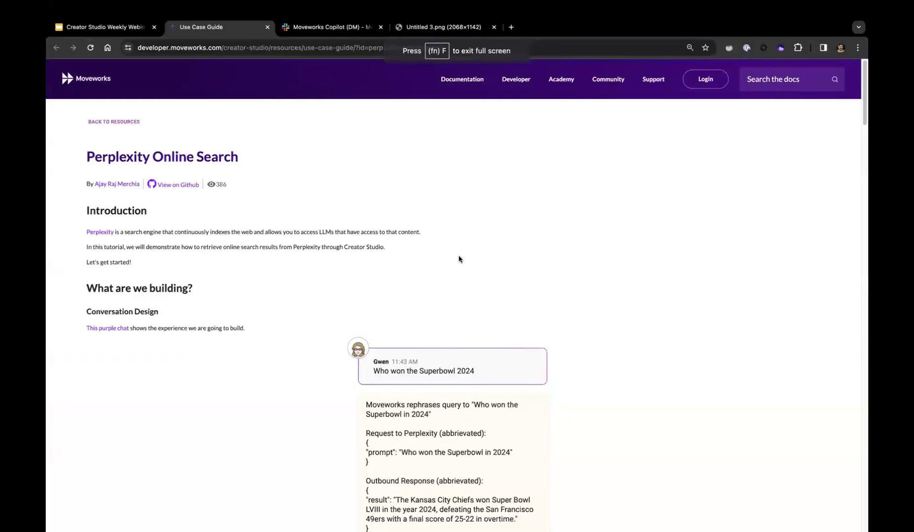
{"action": "scroll", "coordinate": [333, 277], "scroll_direction": "down", "scroll_amount": 10}
{"action": "scroll", "coordinate": [331, 276], "scroll_direction": "down", "scroll_amount": 10}
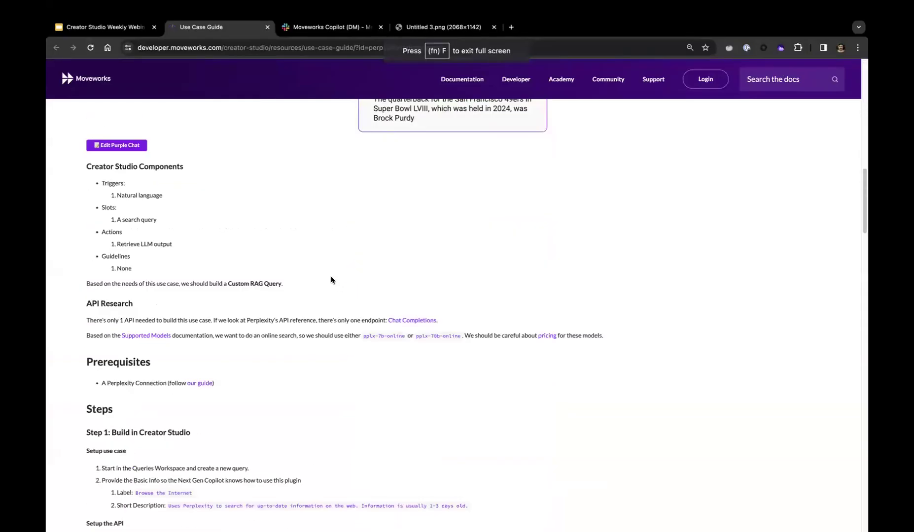
{"action": "scroll", "coordinate": [331, 276], "scroll_direction": "down", "scroll_amount": 10}
{"action": "scroll", "coordinate": [621, 254], "scroll_direction": "down", "scroll_amount": 10}
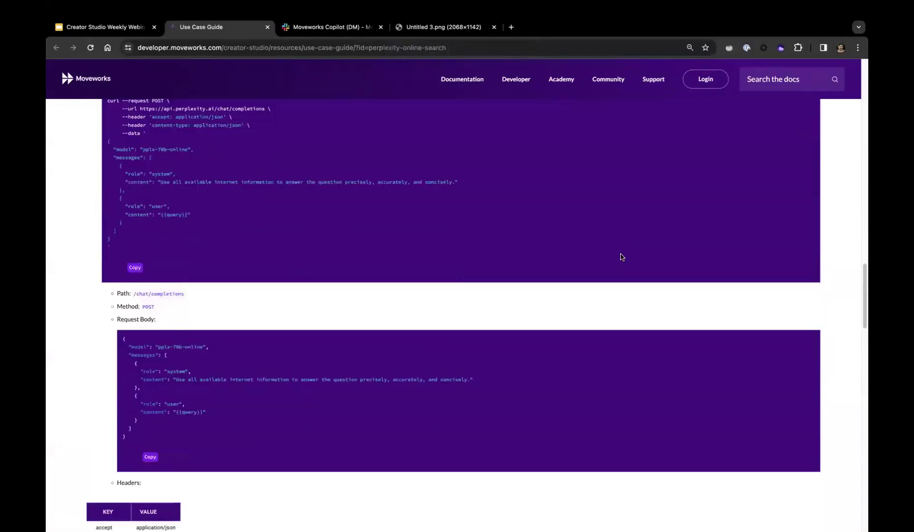
{"action": "scroll", "coordinate": [600, 257], "scroll_direction": "down", "scroll_amount": 5}
{"action": "scroll", "coordinate": [579, 260], "scroll_direction": "down", "scroll_amount": 10}
{"action": "scroll", "coordinate": [579, 260], "scroll_direction": "down", "scroll_amount": 5}
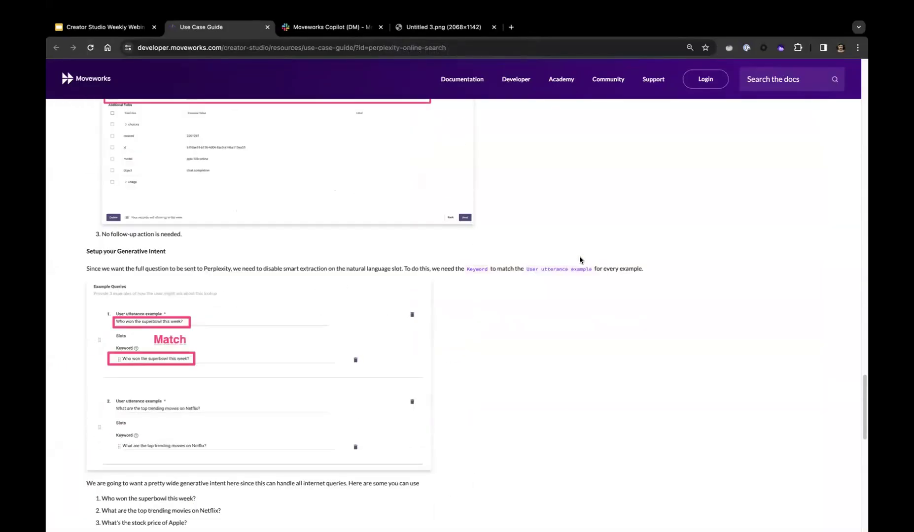
Open the example-queries screenshot, with utterances like the Super Bowl query, in its own tab.
{"action": "left_click", "coordinate": [170, 299]}
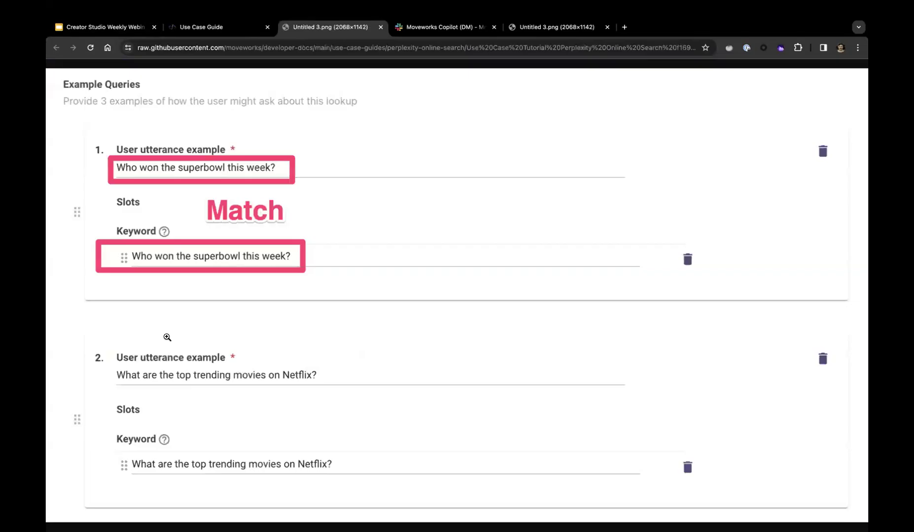
Close the duplicate Untitled 3.png tab and the remaining image tab to return to the guide.
{"action": "left_click", "coordinate": [607, 27]}
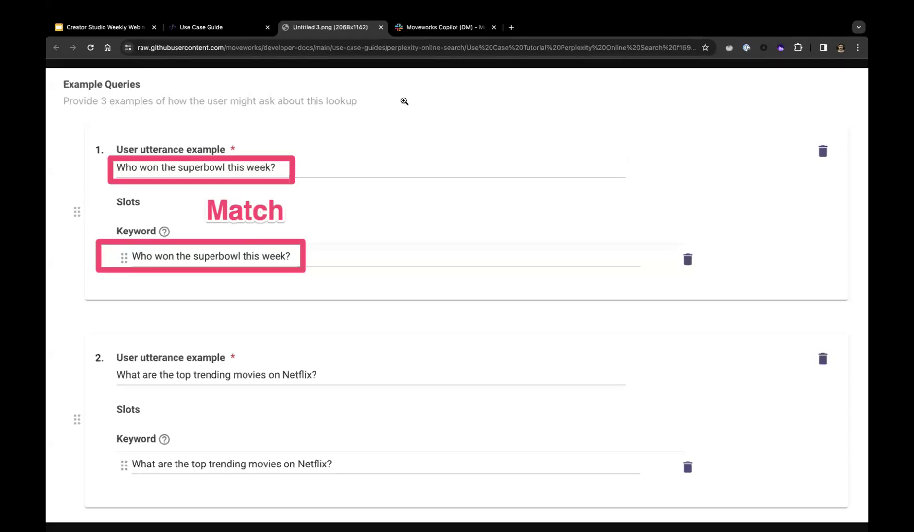
{"action": "left_click", "coordinate": [381, 27]}
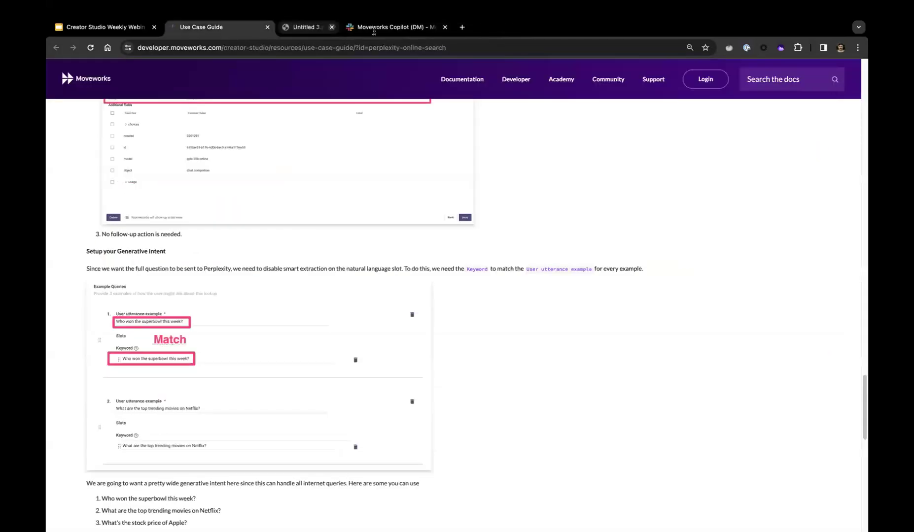
Leave the docs for the webinar slides, briefly showing the Perplexity slide.
{"action": "left_click", "coordinate": [132, 29]}
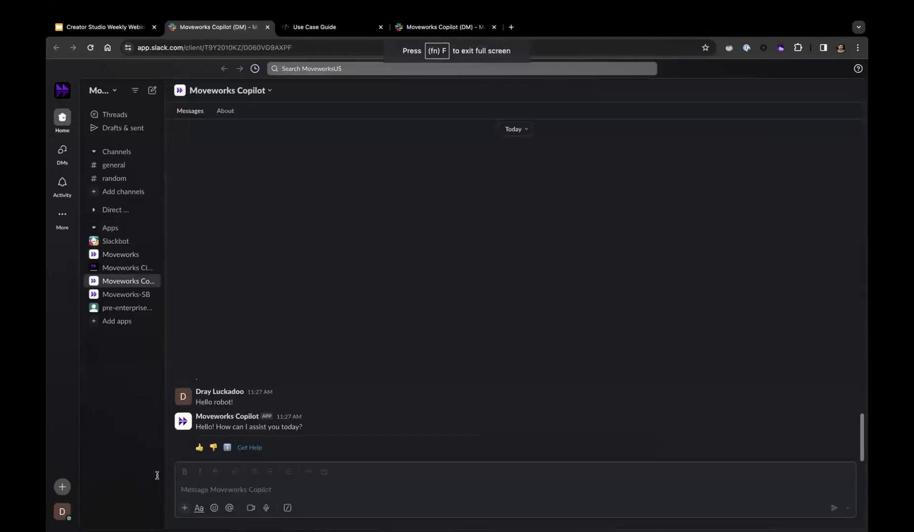
Ask Copilot 'Who won the superbowl in 2024?' and get the Chiefs' overtime win.
{"action": "left_click", "coordinate": [221, 488]}
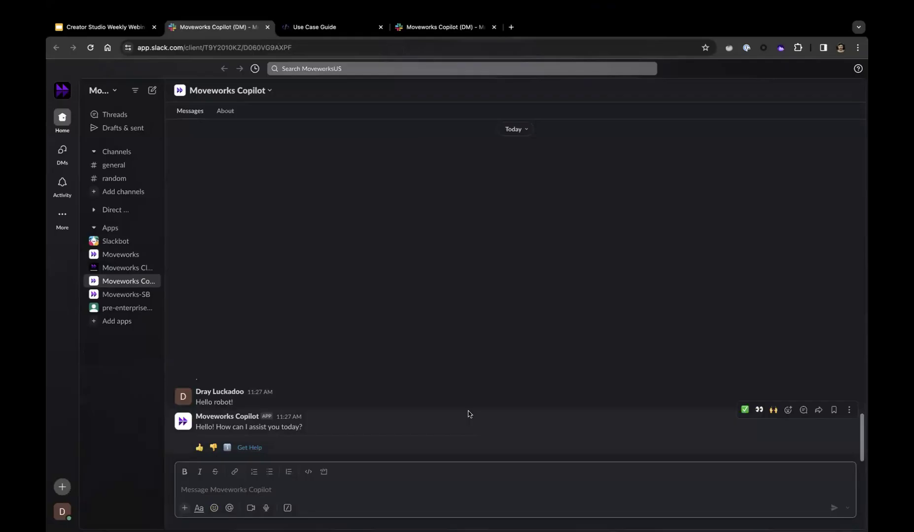
{"action": "type", "text": "Who w"}
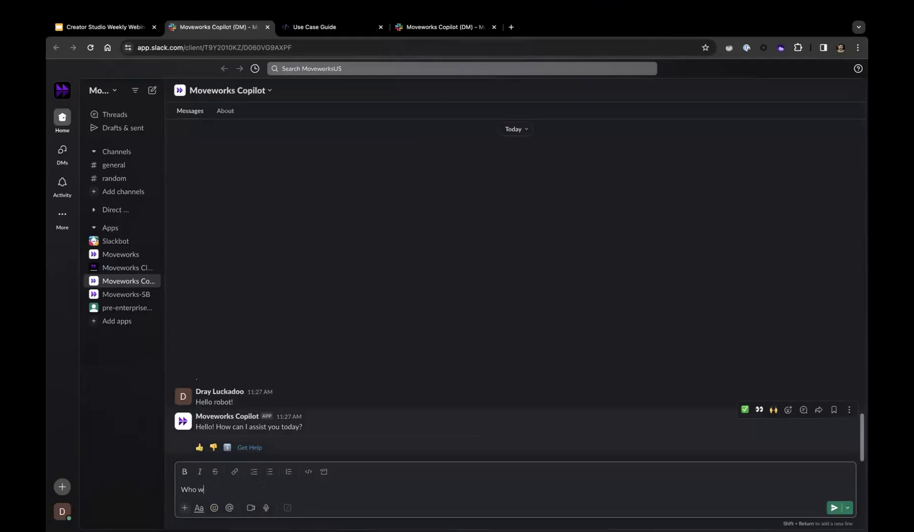
{"action": "type", "text": "on the superbowl in "}
{"action": "type", "text": "2024"}
{"action": "type", "text": "?"}
{"action": "key", "text": "Return"}
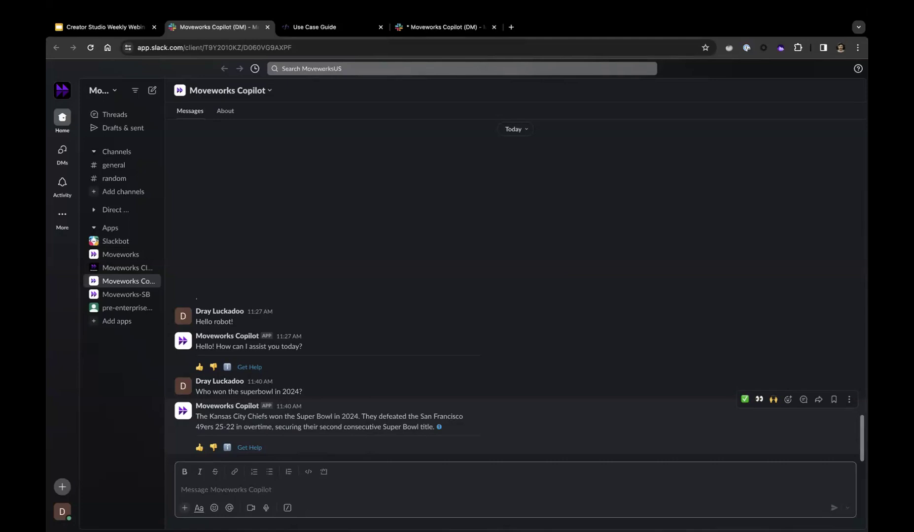
{"action": "type", "text": "What d"}
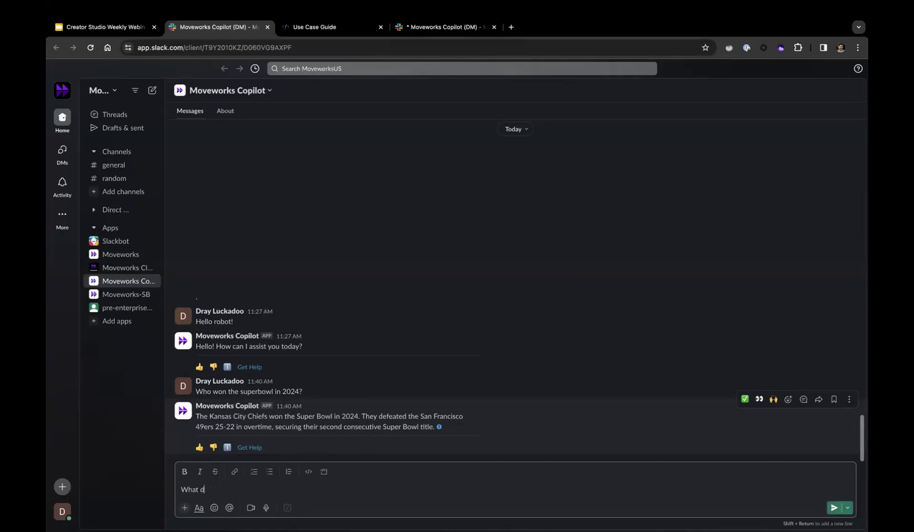
{"action": "type", "text": "ay did this"}
{"action": "type", "text": " take place?"}
Send the follow-up 'What day did this take place?' about the Super Bowl.
{"action": "key", "text": "Return"}
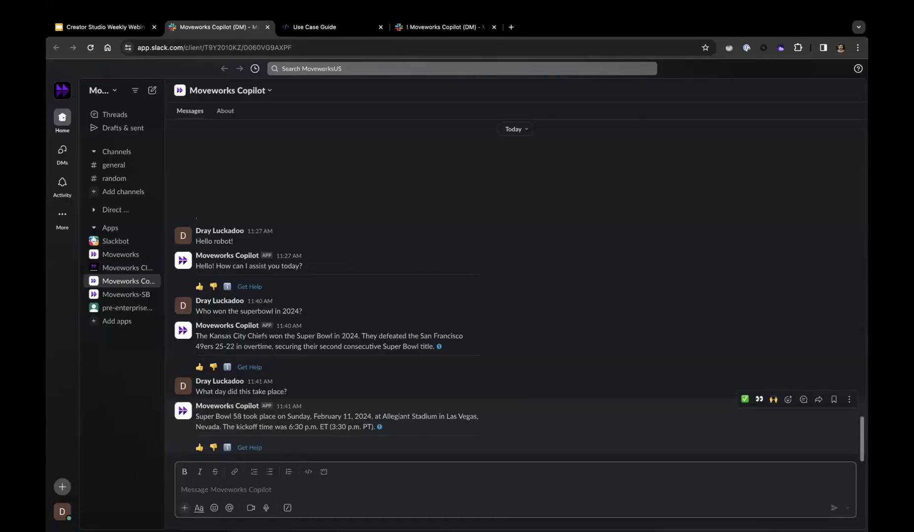
{"action": "type", "text": "W"}
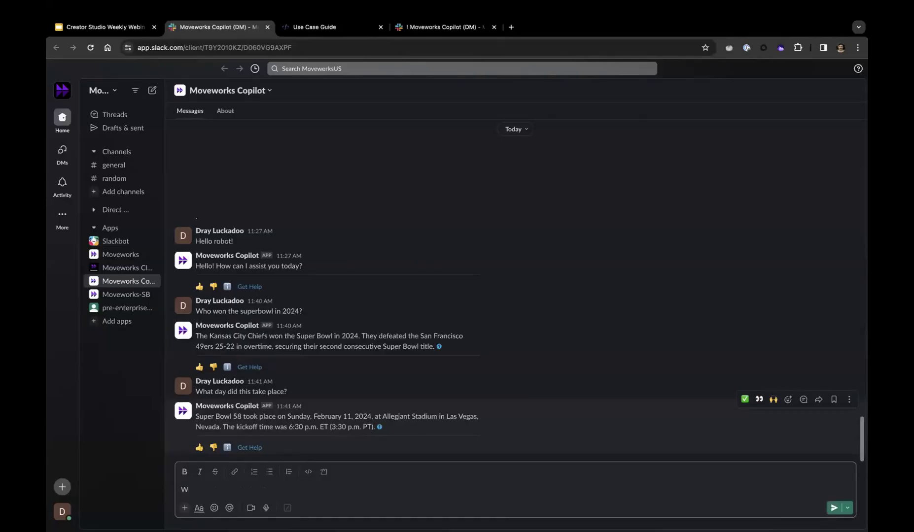
{"action": "type", "text": "hat is the weat"}
{"action": "type", "text": "her in Denver toda"}
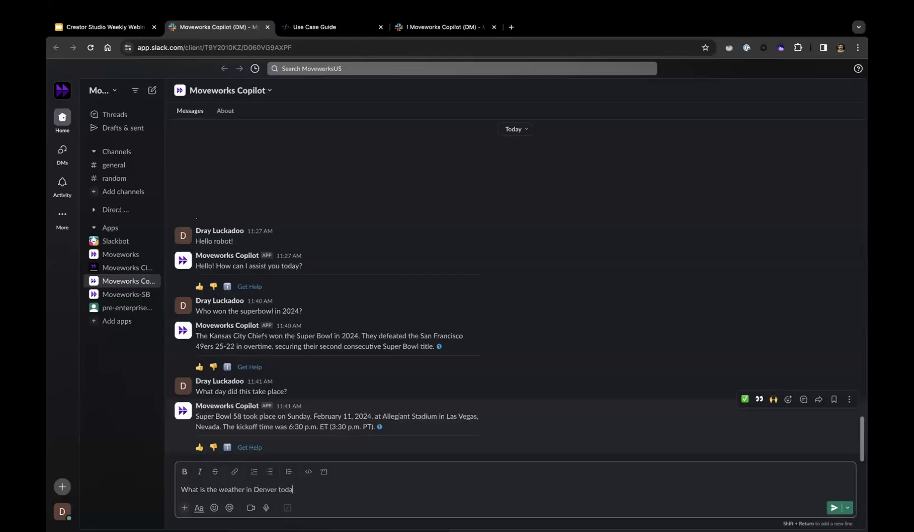
{"action": "type", "text": "y"}
Ask Copilot 'What is the weather in Denver today'.
{"action": "key", "text": "Return"}
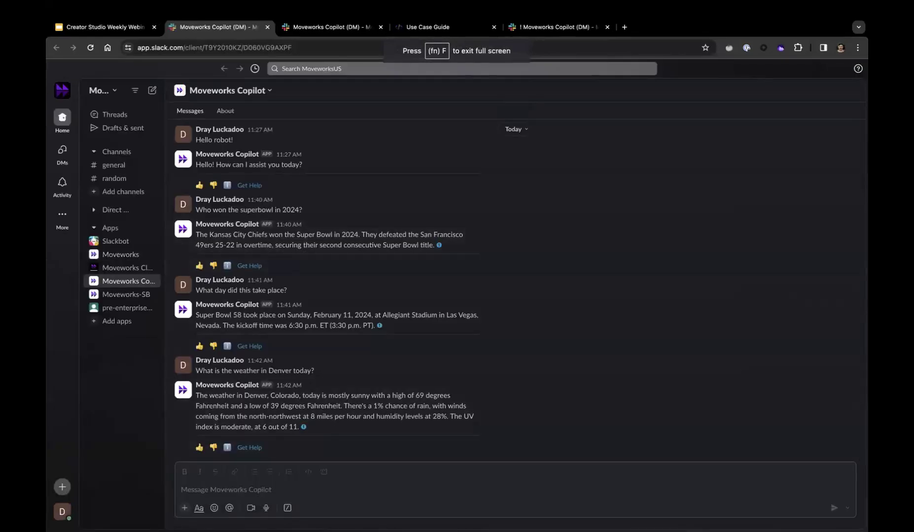
Ask Copilot 'What is the stock ticker for Nvidia' and get NVDA on NASDAQ.
{"action": "left_click", "coordinate": [430, 483]}
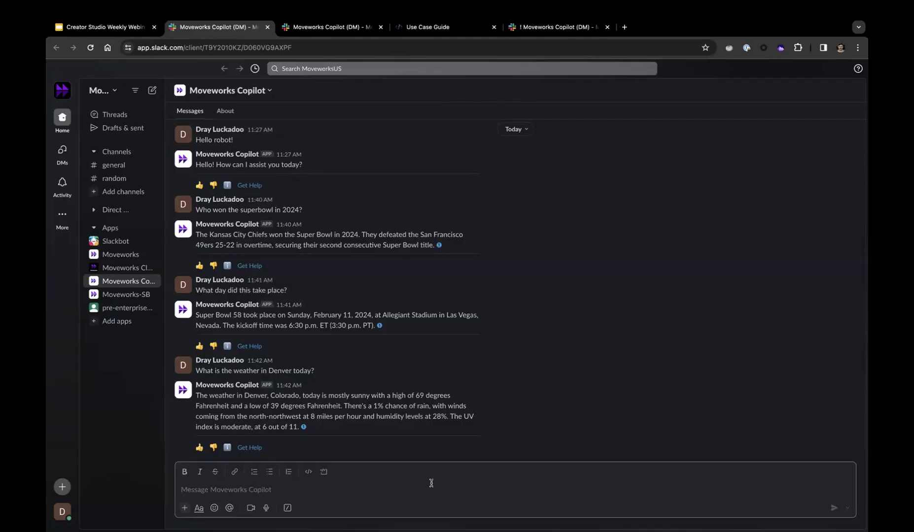
{"action": "type", "text": "What is the"}
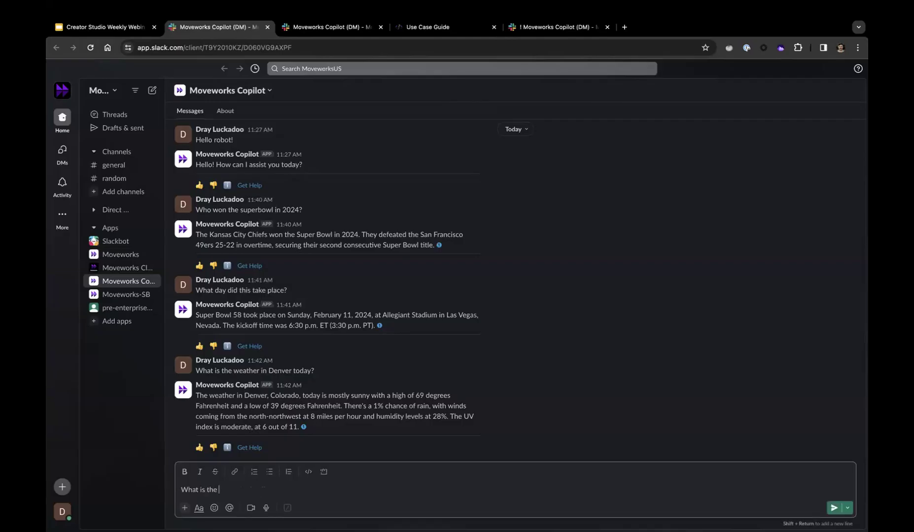
{"action": "type", "text": " stock ticker "}
{"action": "type", "text": "for "}
{"action": "type", "text": "Nvidia"}
{"action": "key", "text": "Return"}
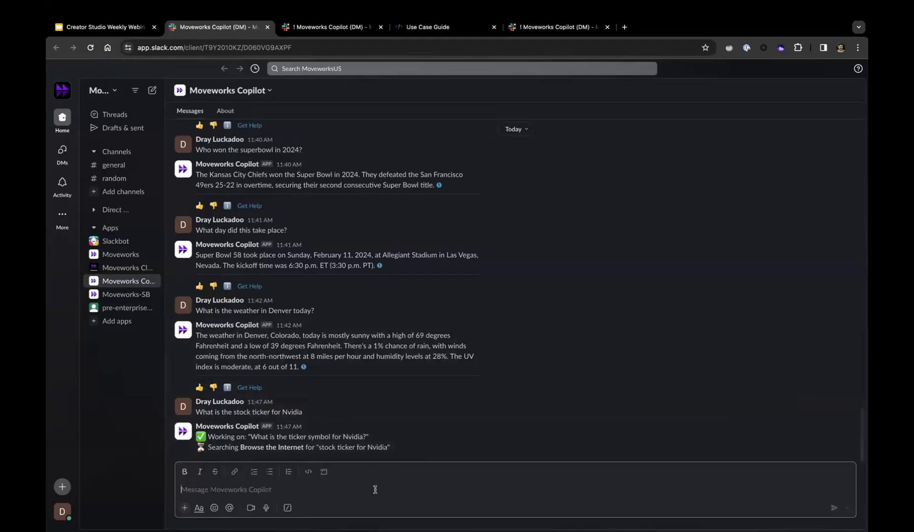
{"action": "mouse_move", "coordinate": [474, 428]}
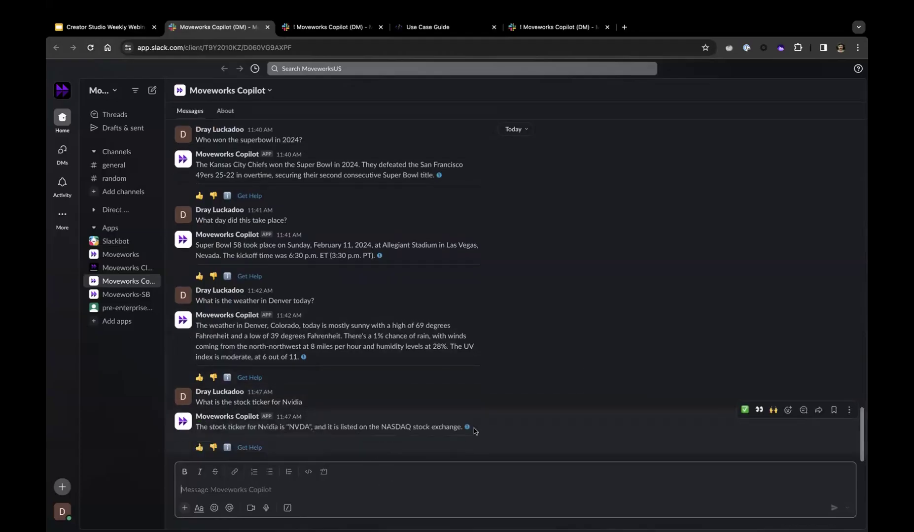
{"action": "type", "text": "Cool"}
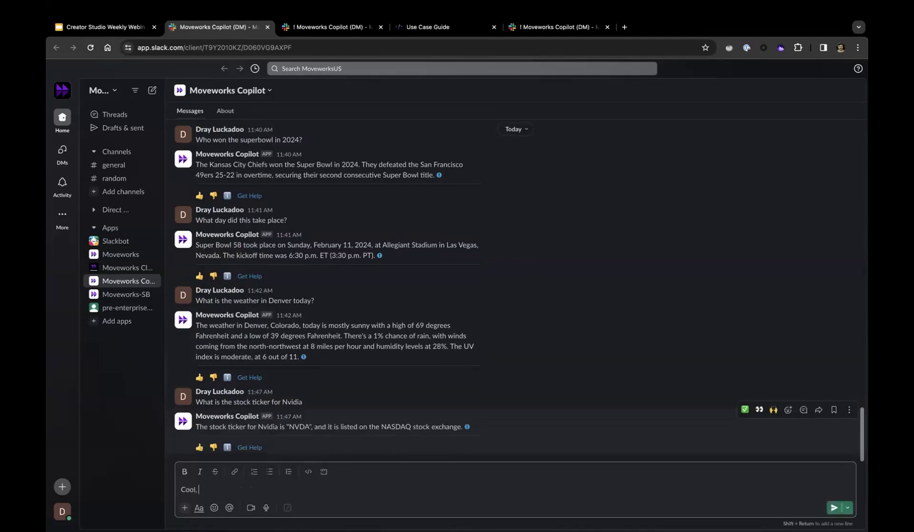
{"action": "type", "text": ", so what's the price "}
{"action": "type", "text": "today"}
{"action": "type", "text": "?"}
Send the follow-up 'Cool, so what's the price today?' about Nvidia's stock.
{"action": "key", "text": "Return"}
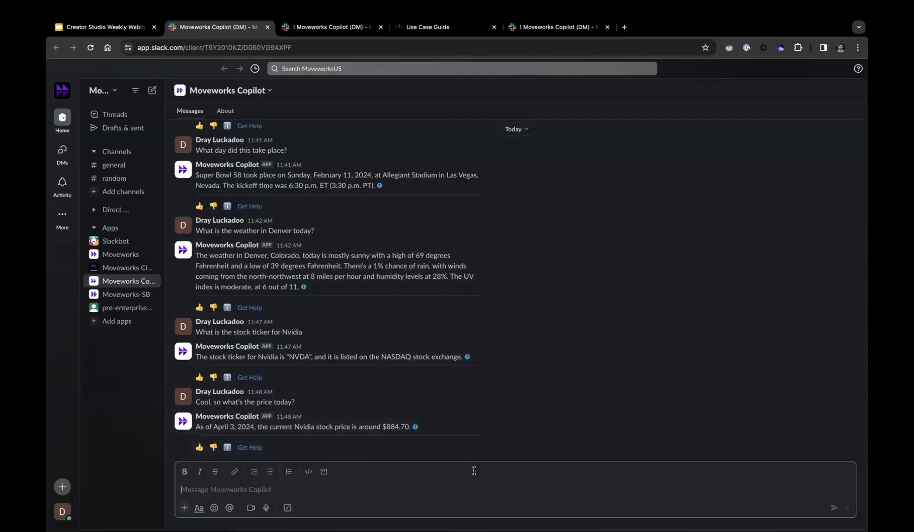
{"action": "type", "text": "cool,"}
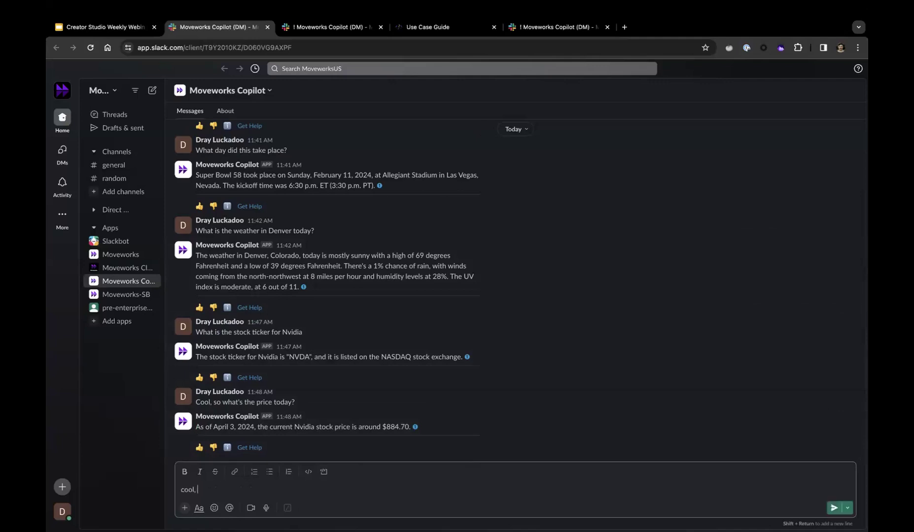
Replace the draft with 'what was the price last week?' and send it.
{"action": "key", "text": "BackSpace"}
{"action": "key", "text": "BackSpace"}
{"action": "key", "text": "BackSpace"}
{"action": "key", "text": "BackSpace"}
{"action": "type", "text": "what wa"}
{"action": "type", "text": "s the price last week?"}
{"action": "key", "text": "Return"}
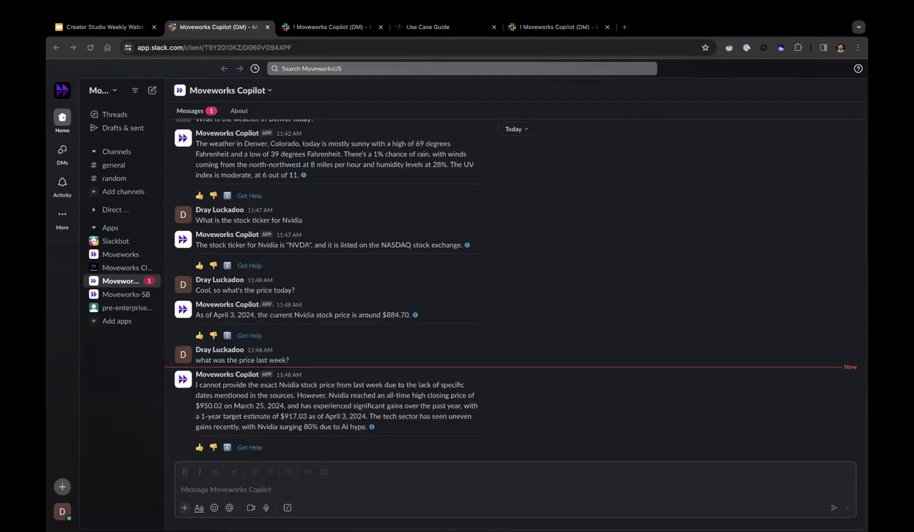
Focus the message box so the Nvidia all-time-high reply is marked read.
{"action": "left_click", "coordinate": [494, 485]}
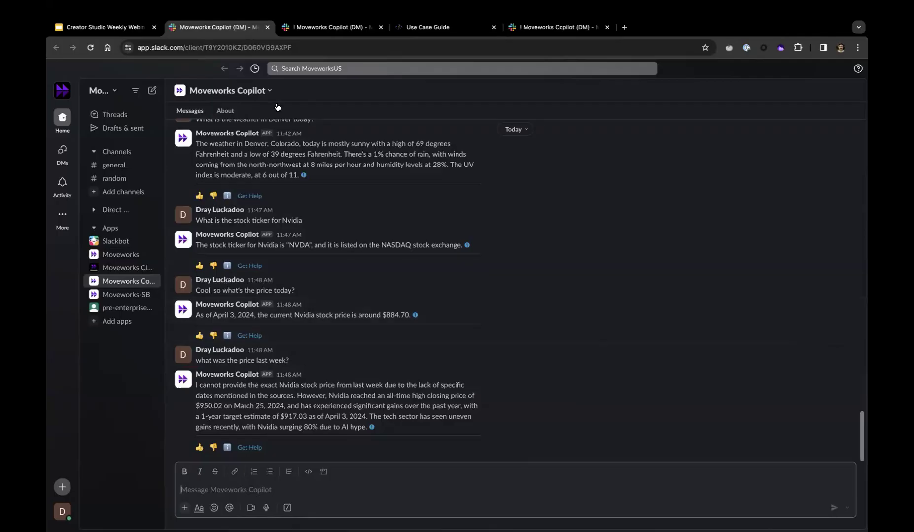
Present the Google Slides deck full screen and advance past How to learn more to Q&A.
{"action": "left_click", "coordinate": [122, 28]}
{"action": "key", "text": "ctrl+Return"}
{"action": "key", "text": "Right"}
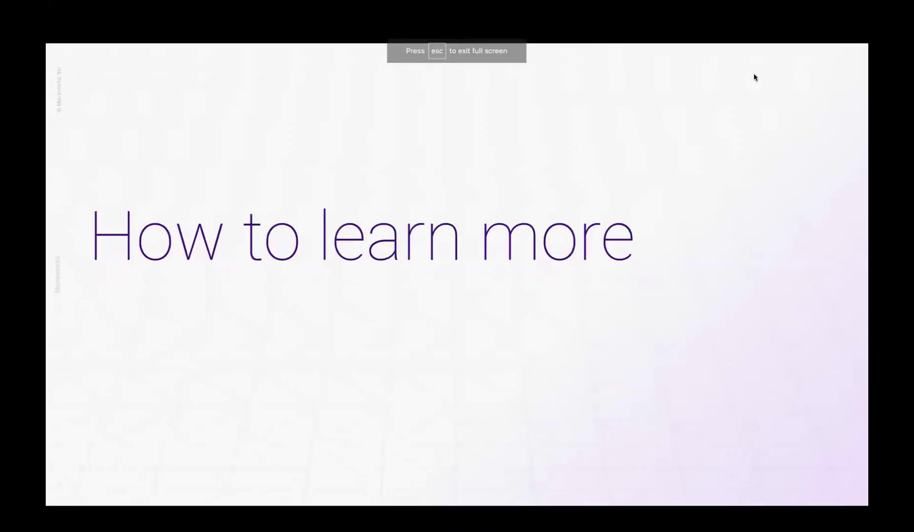
{"action": "key", "text": "Right"}
{"action": "key", "text": "Right"}
{"action": "key", "text": "Right"}
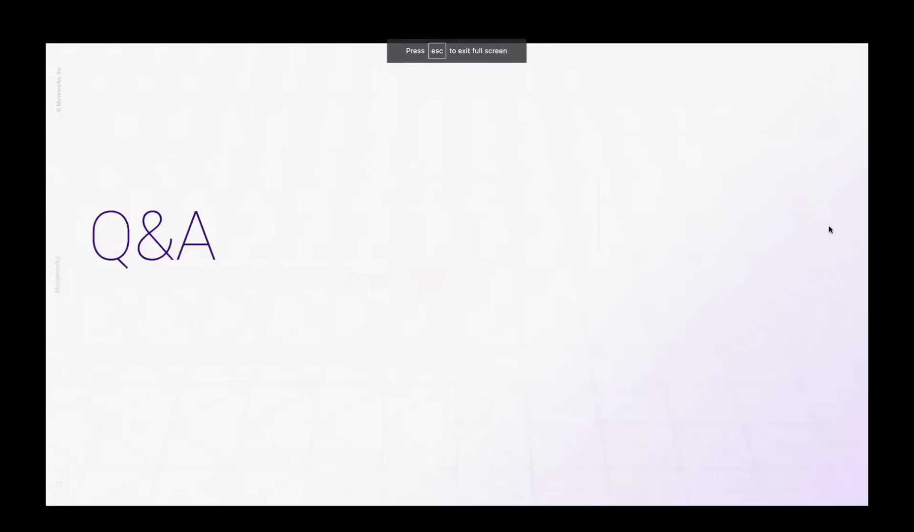